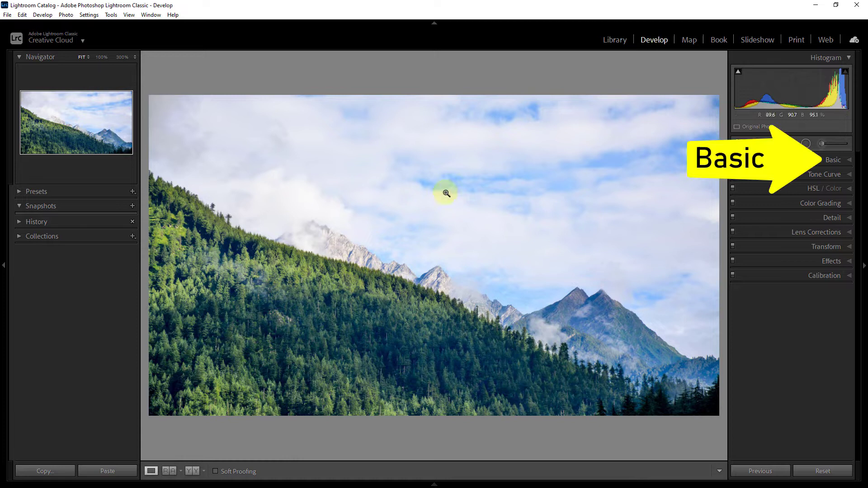
- Expand the Basic panel and select the Graduated Filter tool
left_click(850, 161)
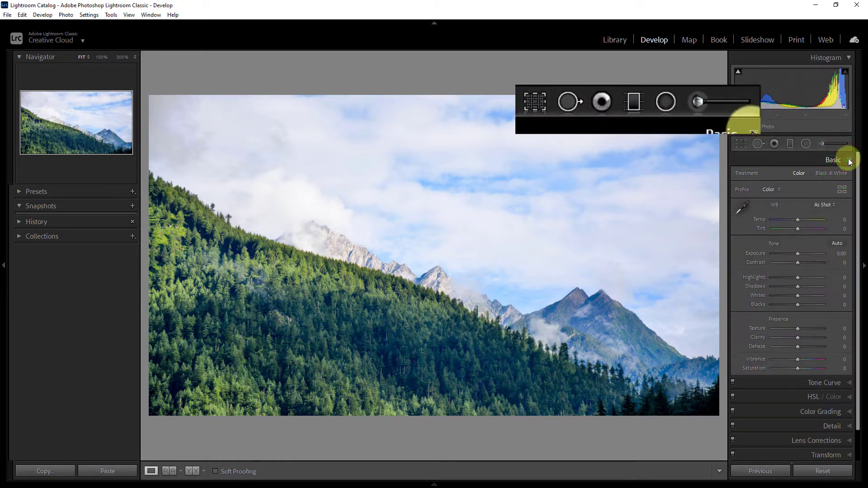
left_click(791, 145)
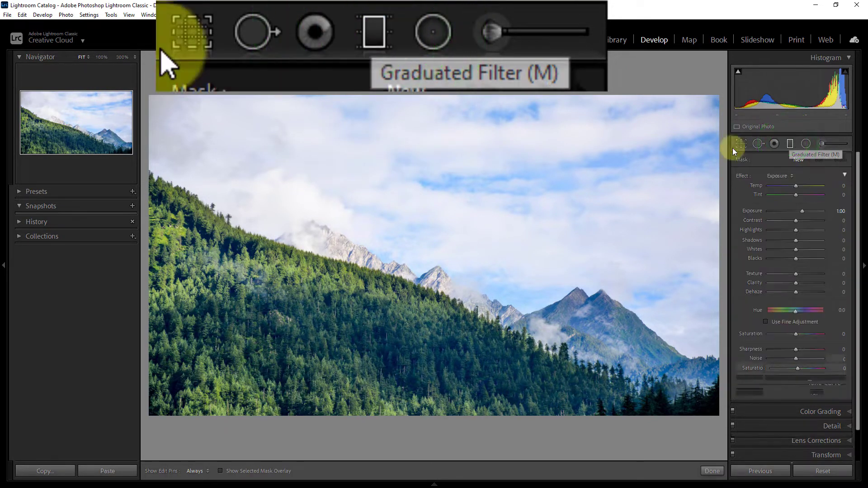
- Draw a graduated filter down across the sky with Temp -33 and Exposure 0.50
mouse_move(567, 87)
left_mouse_down()
mouse_move(532, 290)
mouse_move(478, 388)
mouse_move(484, 377)
left_mouse_up()
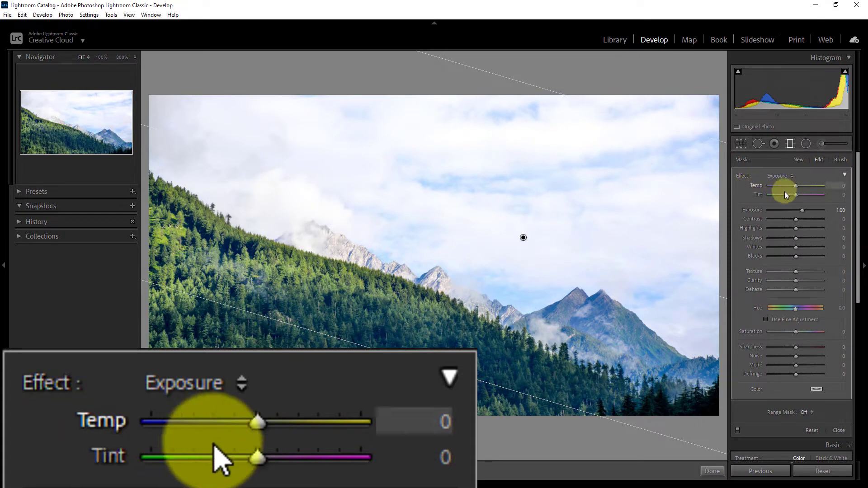
left_click_drag(795, 186, 786, 186)
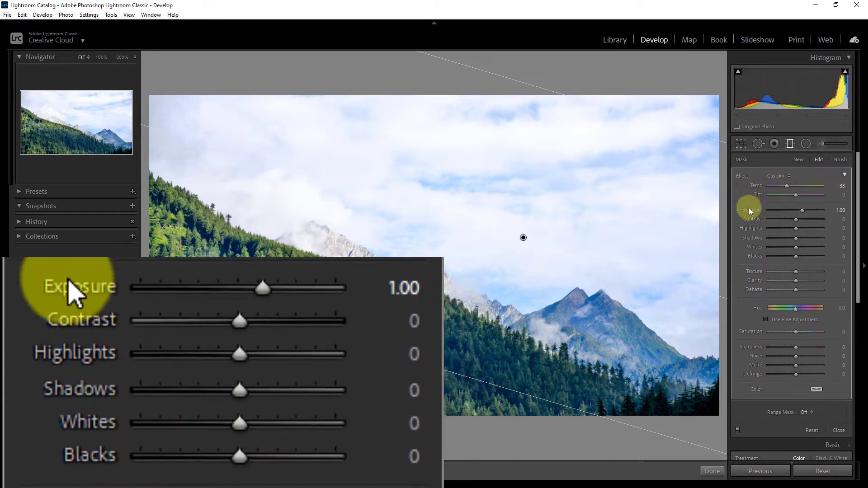
left_click(803, 210)
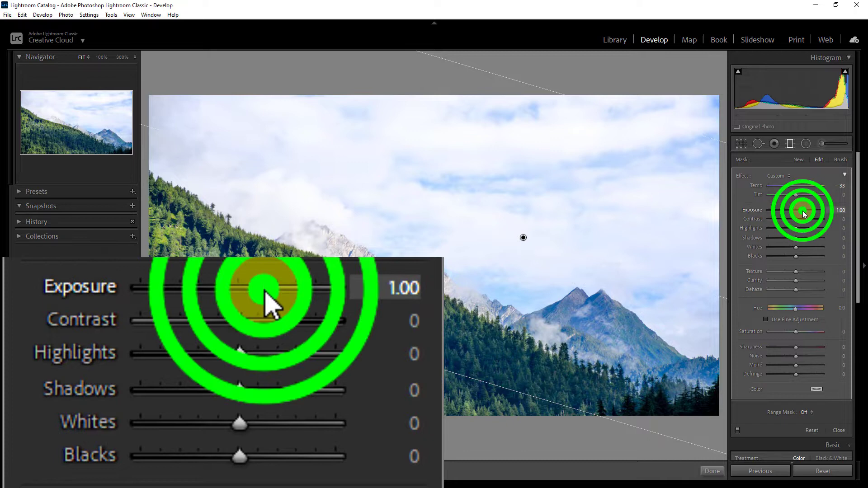
left_click_drag(802, 210, 800, 211)
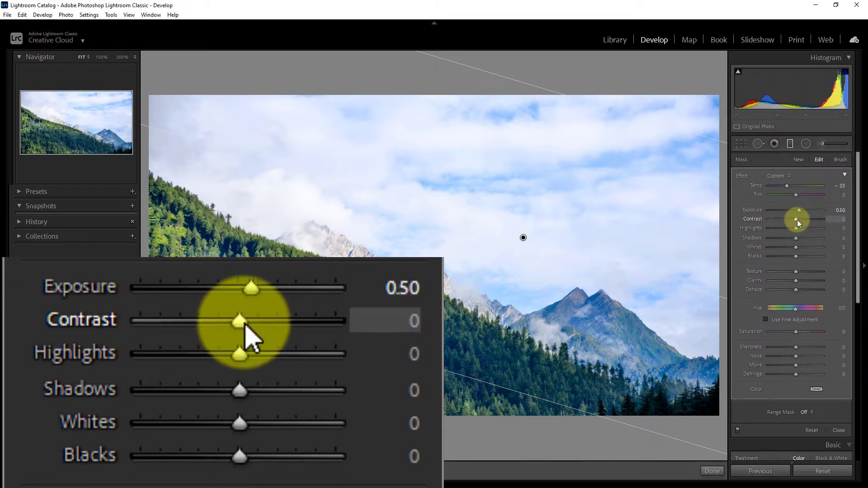
- Set the filter's Contrast 33, Highlights -38, Shadows 24 and Blacks -38
left_click_drag(797, 220, 806, 221)
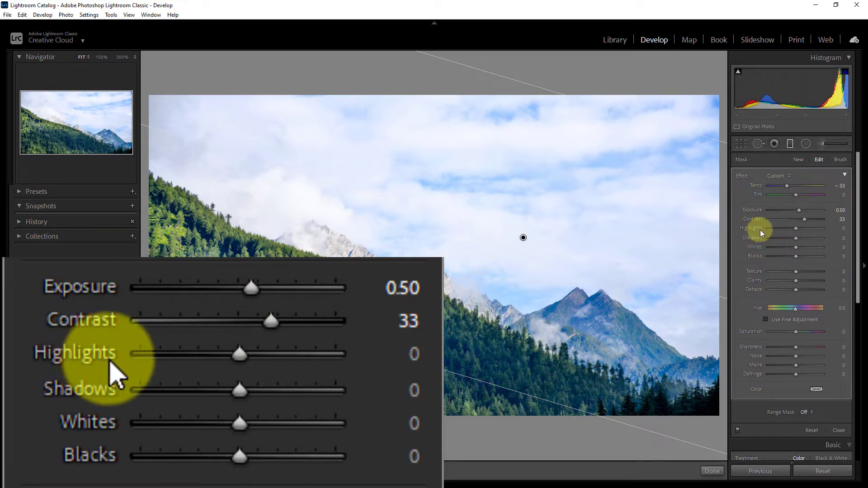
left_click(797, 231)
left_click_drag(796, 230, 786, 227)
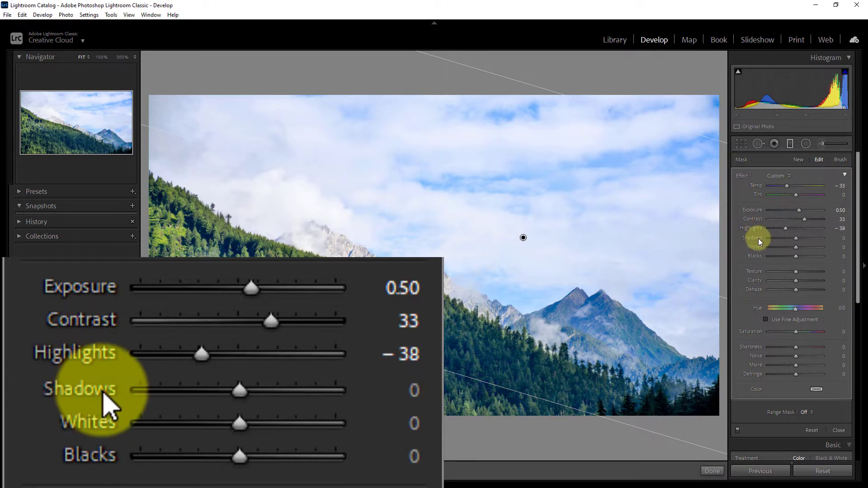
left_click_drag(797, 238, 803, 237)
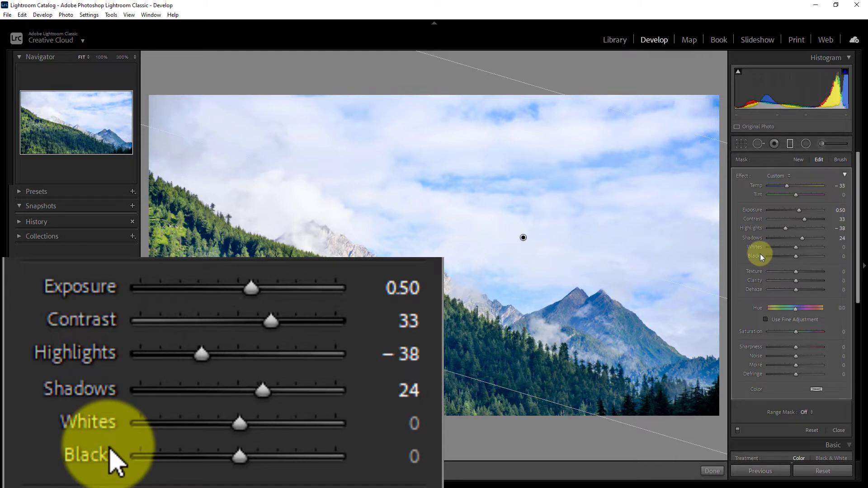
left_click(796, 256)
left_click_drag(796, 256, 788, 256)
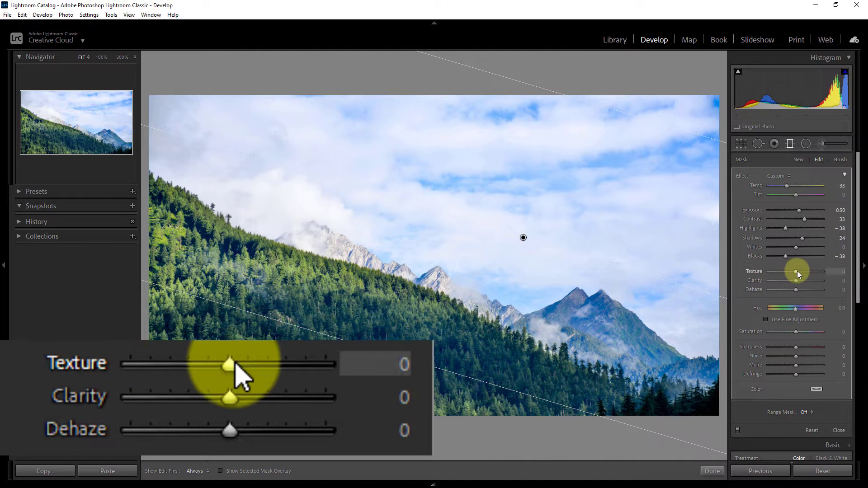
- Set the filter's Texture 56, Clarity 51, Dehaze 14 and Saturation 28
left_click(797, 272)
left_click_drag(798, 271, 812, 271)
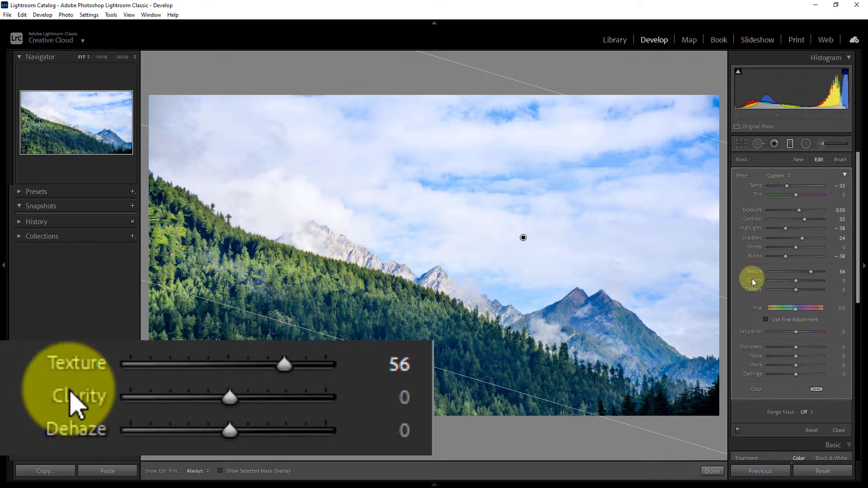
left_click_drag(795, 281, 811, 280)
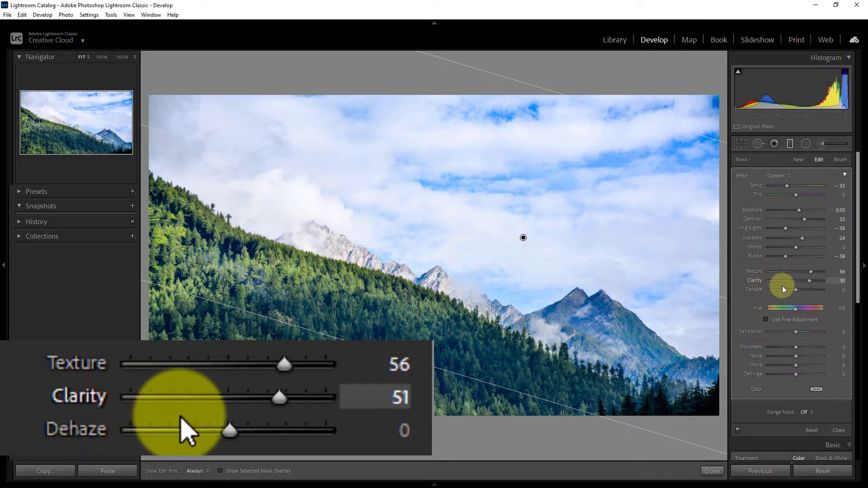
left_click_drag(797, 289, 801, 290)
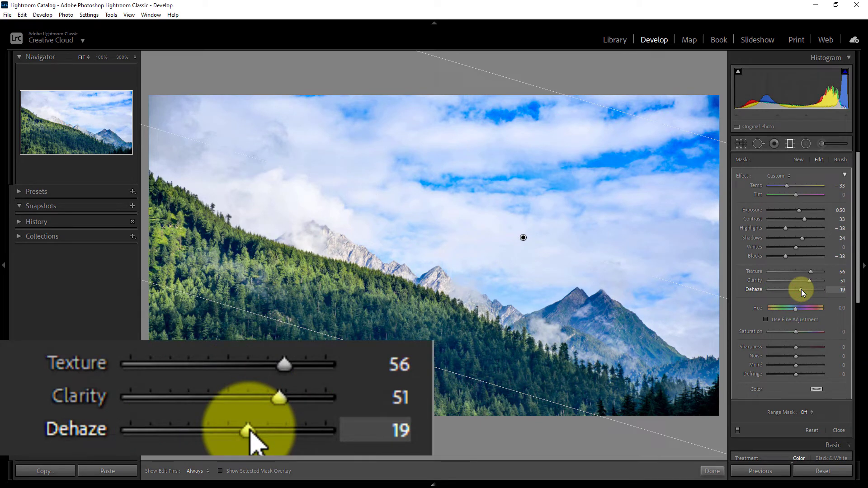
left_click_drag(801, 290, 800, 290)
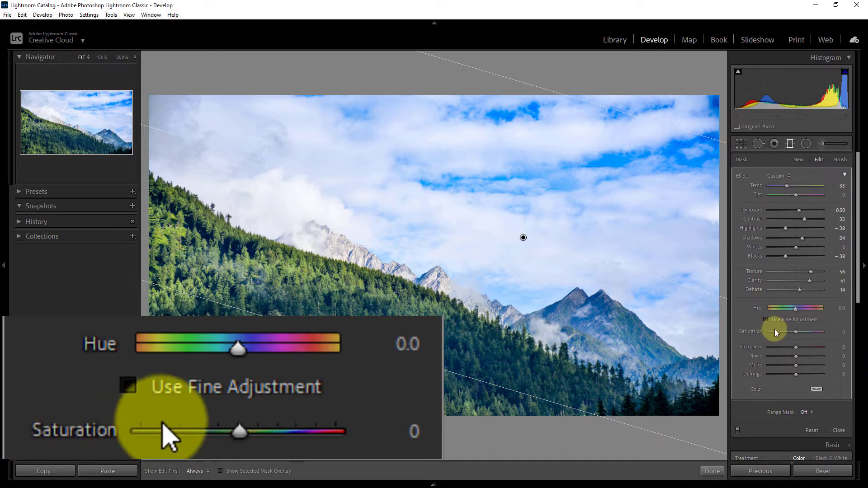
left_click_drag(795, 332, 802, 332)
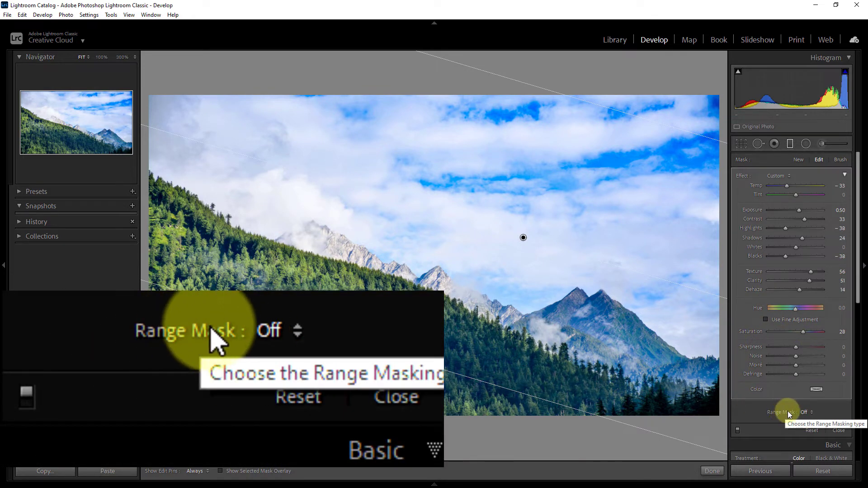
- Apply a Luminance range mask to the filter with range 0–92
left_click(811, 413)
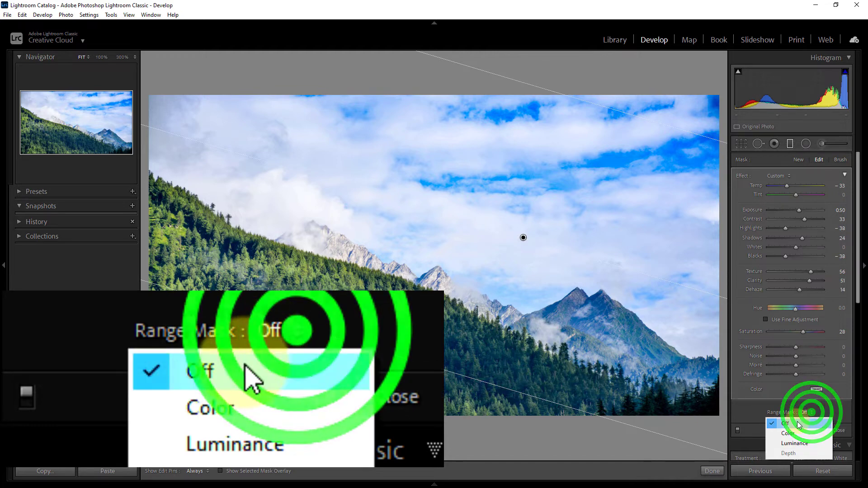
left_click(790, 444)
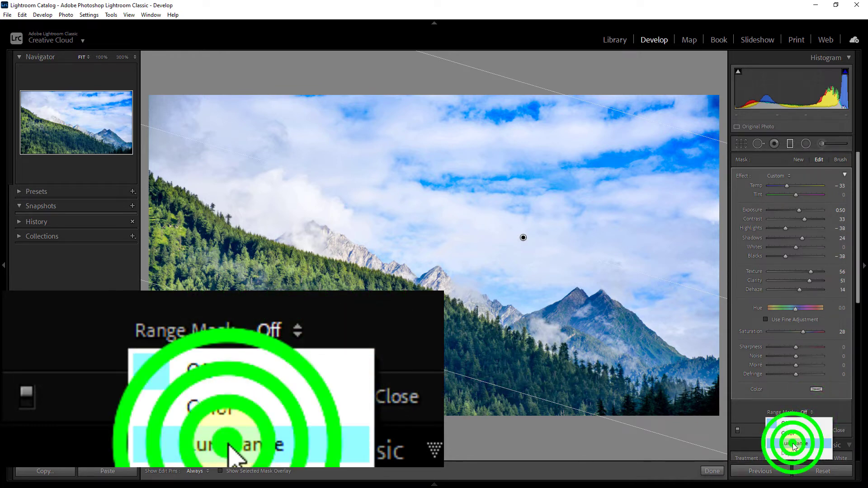
scroll(786, 427, "down", 2)
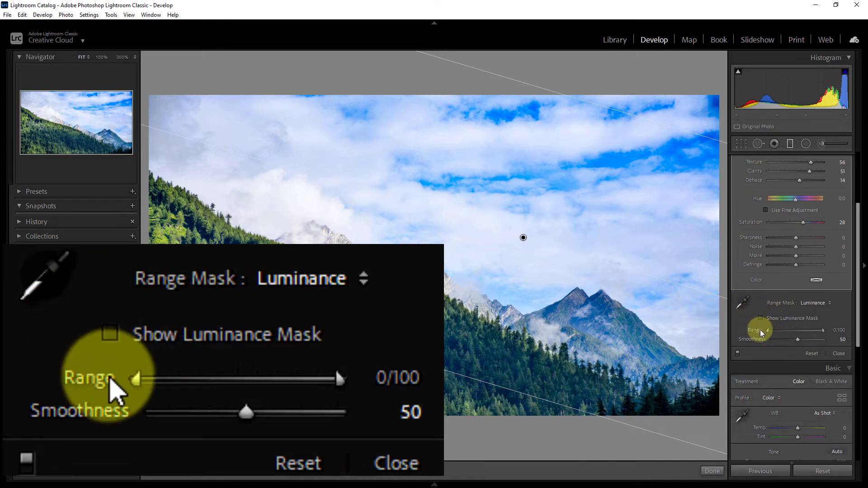
left_click_drag(824, 331, 818, 331)
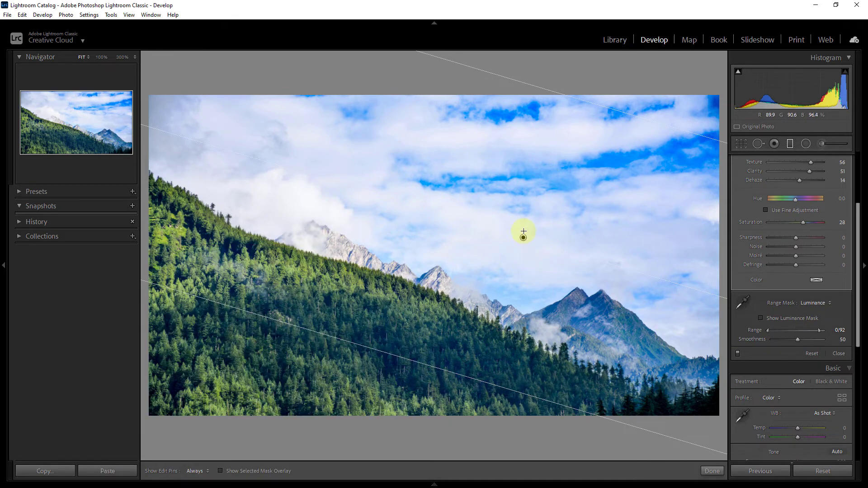
- Move the filter pin lower so its edge follows the mountain ridge
left_click_drag(524, 238, 461, 327)
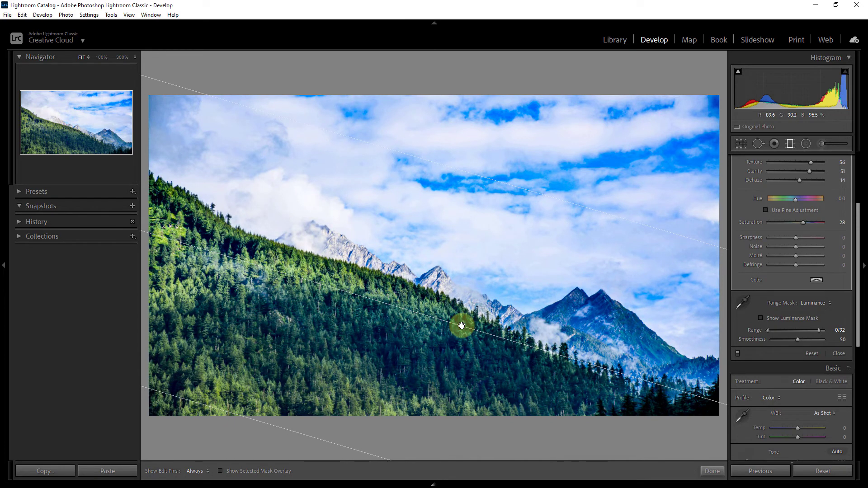
left_click_drag(462, 328, 460, 334)
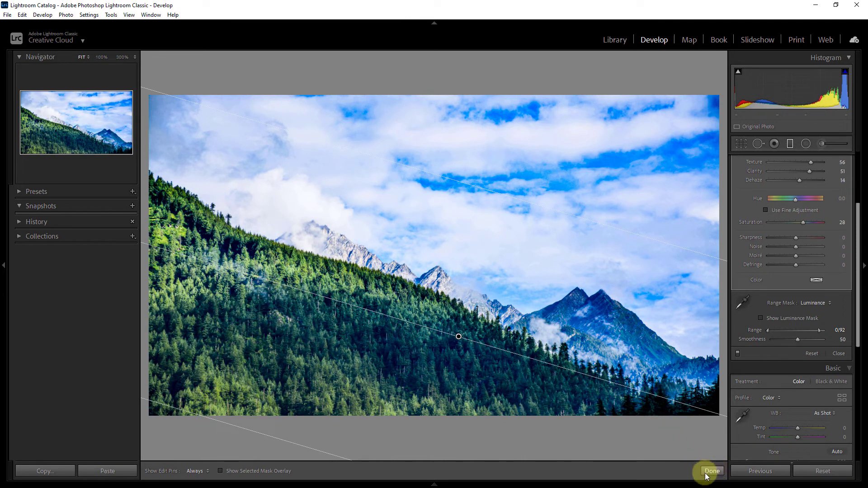
- Commit the filter with Done and show the Before/After side-by-side view
left_click(710, 471)
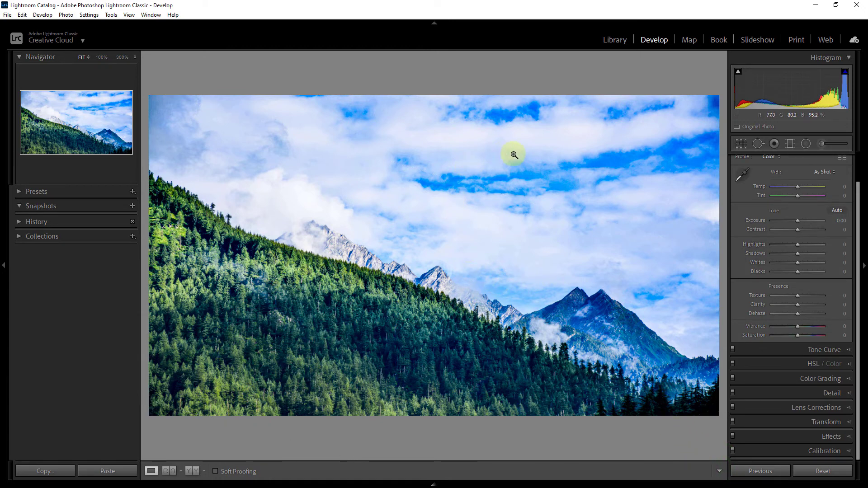
left_click(193, 472)
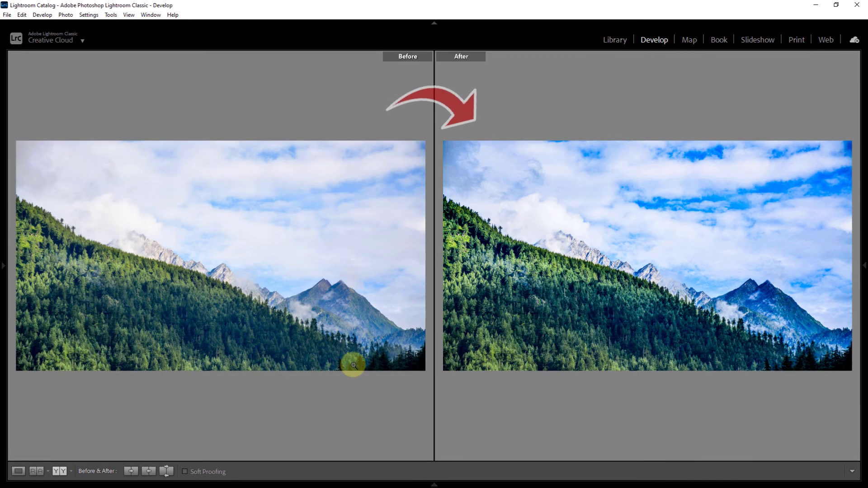